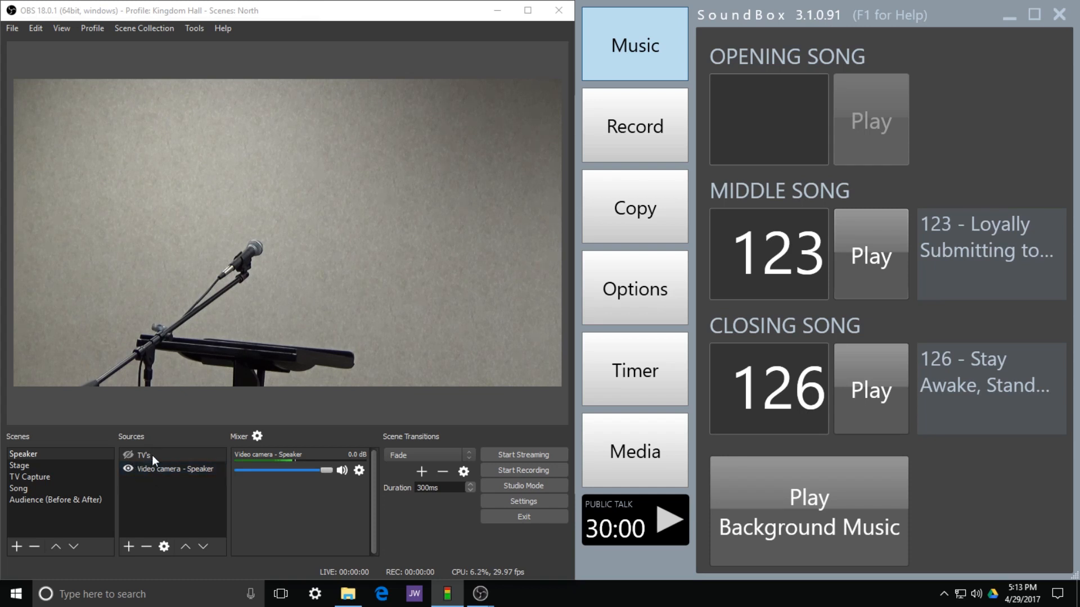
Step: Review the properties of the Video camera - Speaker source, including its audio device settings, and its advanced audio properties
{"action": "left_click", "coordinate": [169, 471]}
{"action": "left_click", "coordinate": [153, 471]}
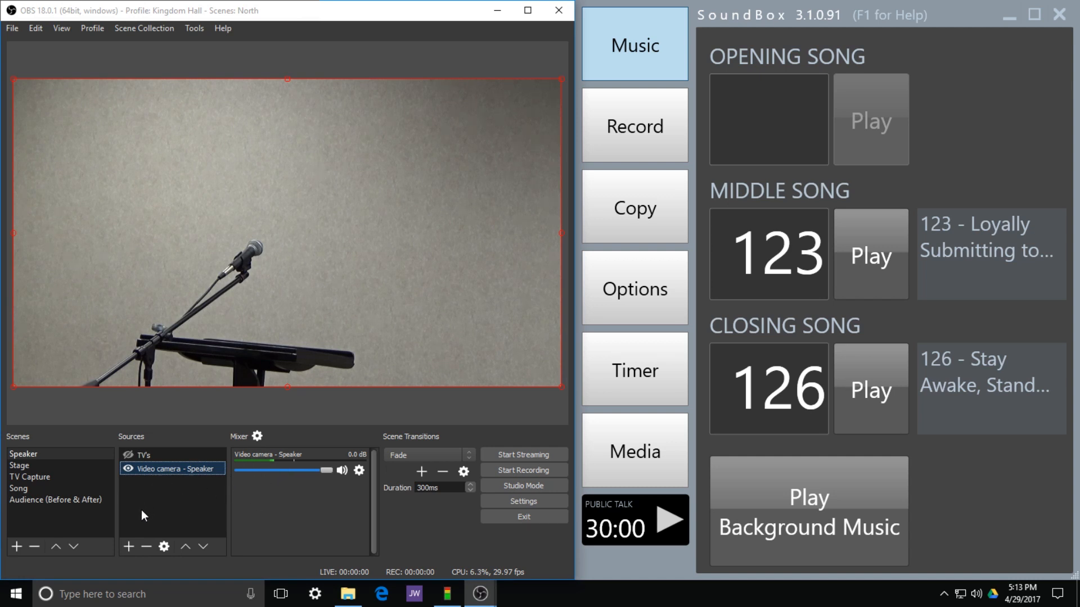
{"action": "right_click", "coordinate": [147, 469]}
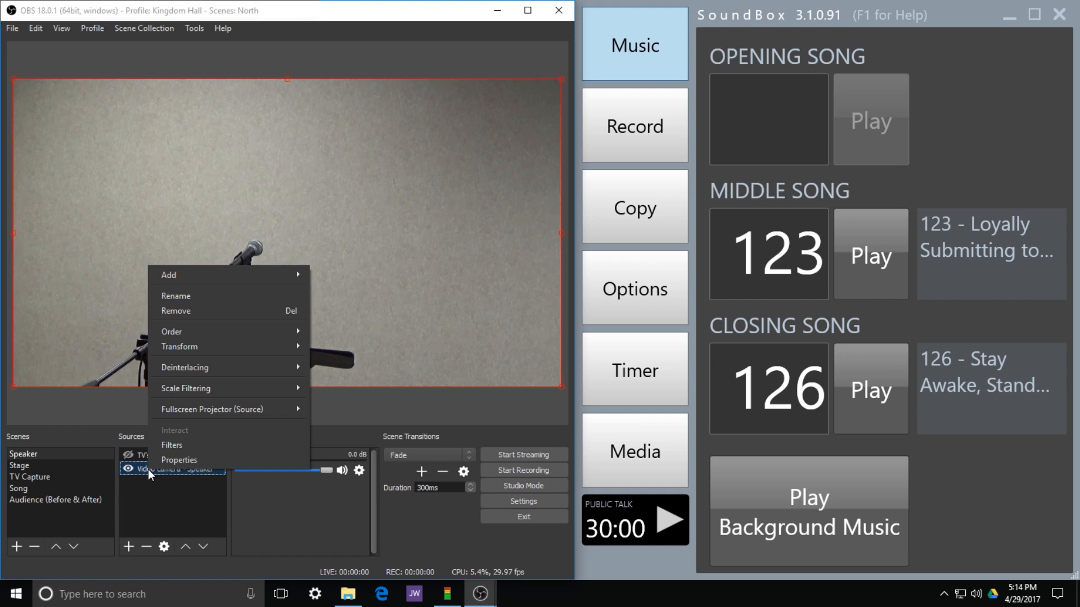
{"action": "left_click", "coordinate": [182, 459]}
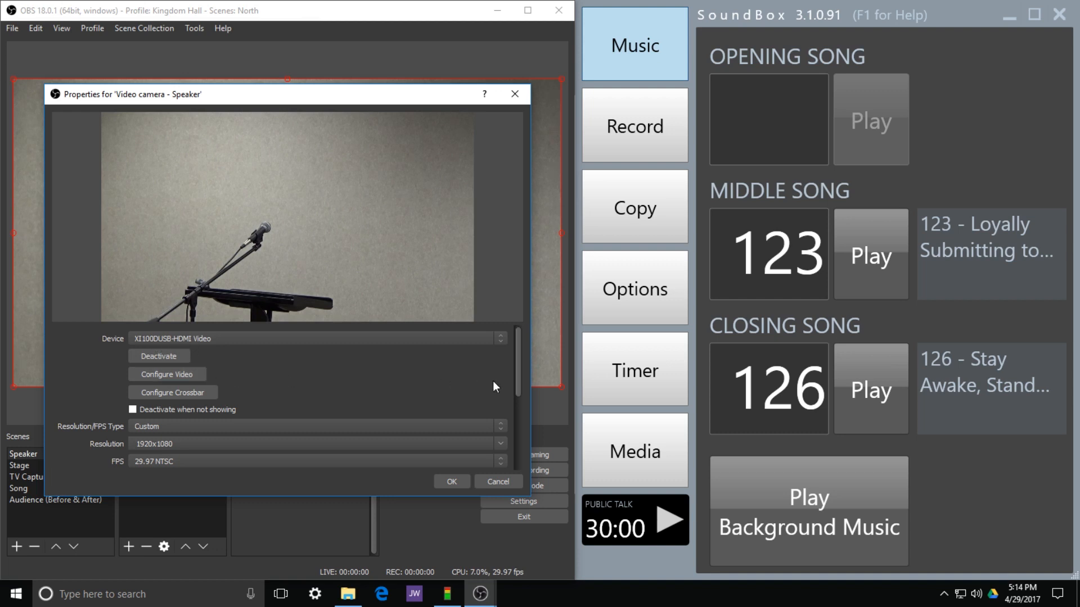
{"action": "left_click_drag", "start_coordinate": [520, 369], "coordinate": [519, 409]}
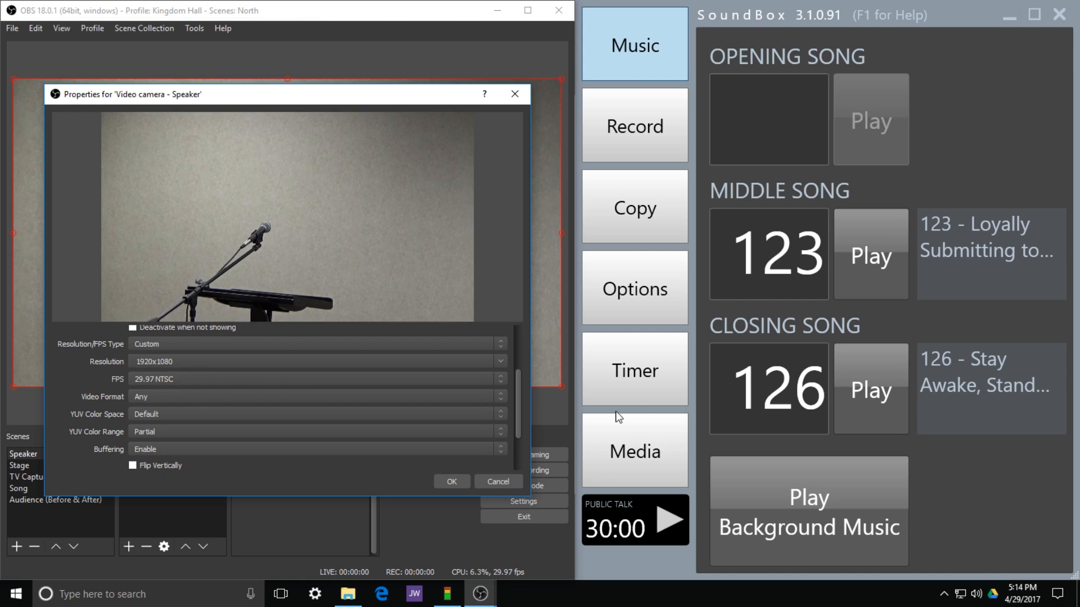
{"action": "left_click_drag", "start_coordinate": [517, 410], "coordinate": [516, 433]}
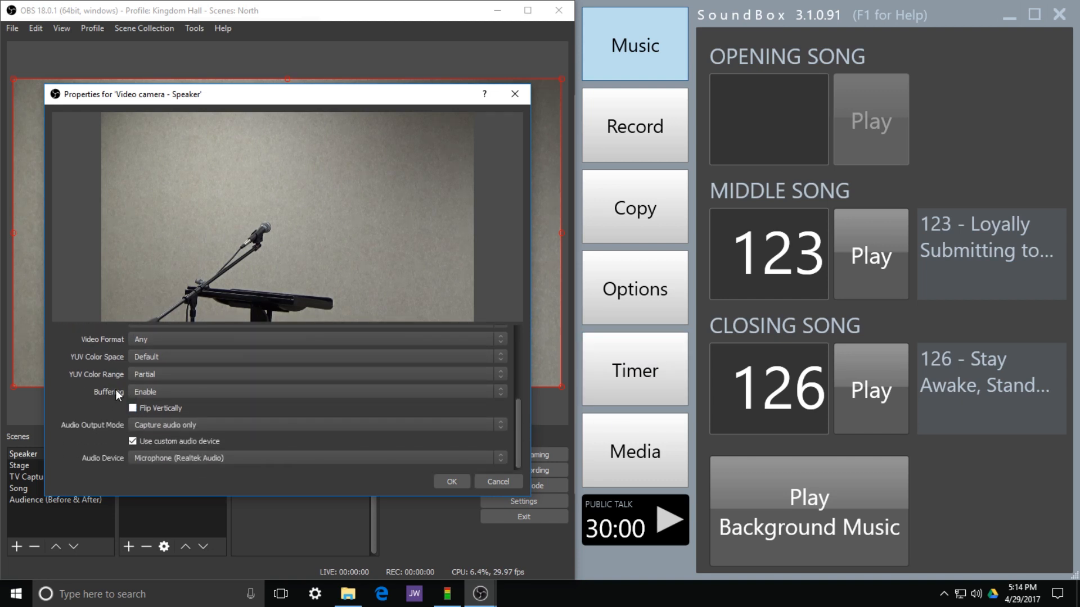
{"action": "mouse_move", "coordinate": [147, 393]}
{"action": "left_click", "coordinate": [461, 479]}
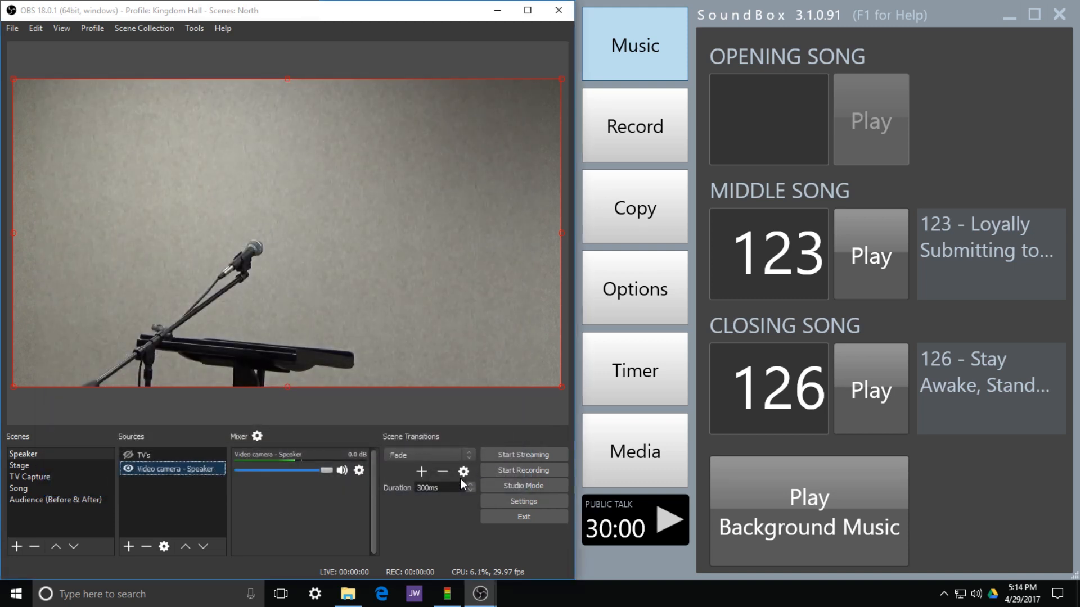
{"action": "left_click", "coordinate": [259, 437]}
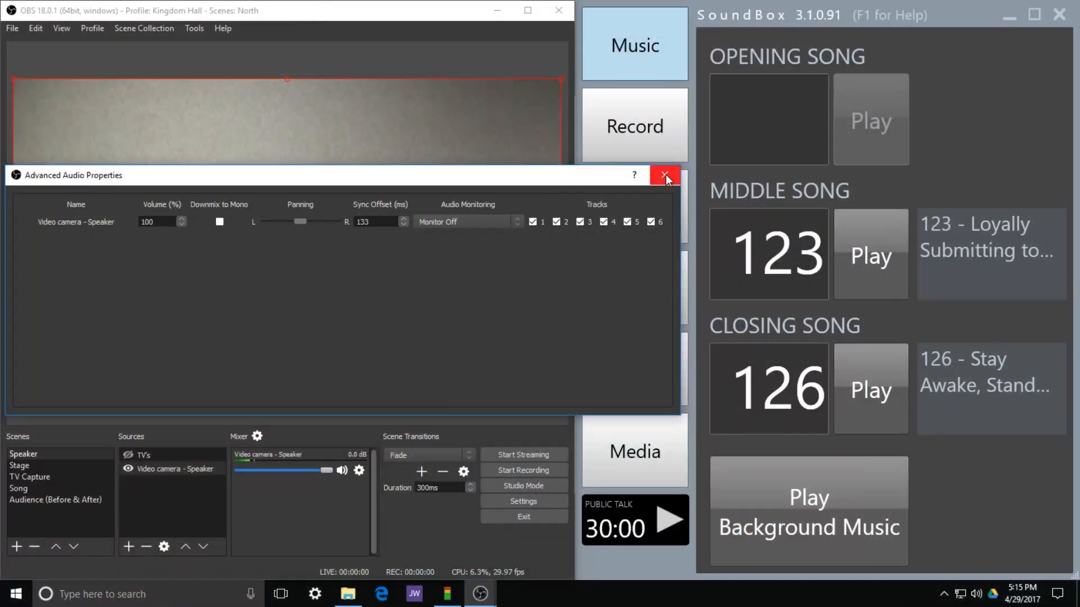
{"action": "left_click", "coordinate": [664, 174]}
Step: Try the TV's source as an overlay in the Speaker scene and hide it again
{"action": "left_click", "coordinate": [131, 458]}
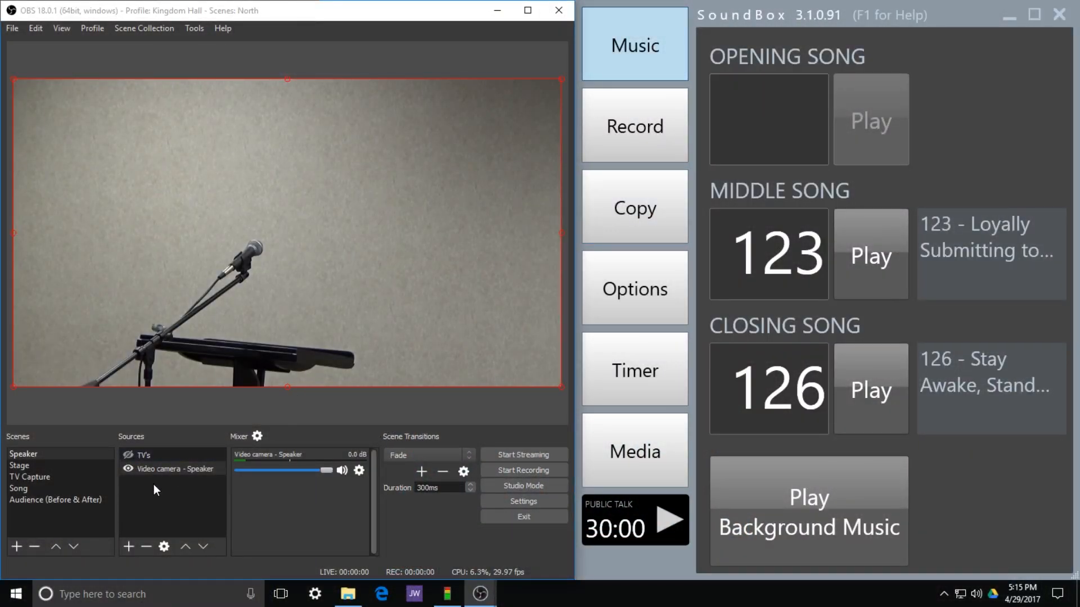
{"action": "left_click", "coordinate": [128, 455]}
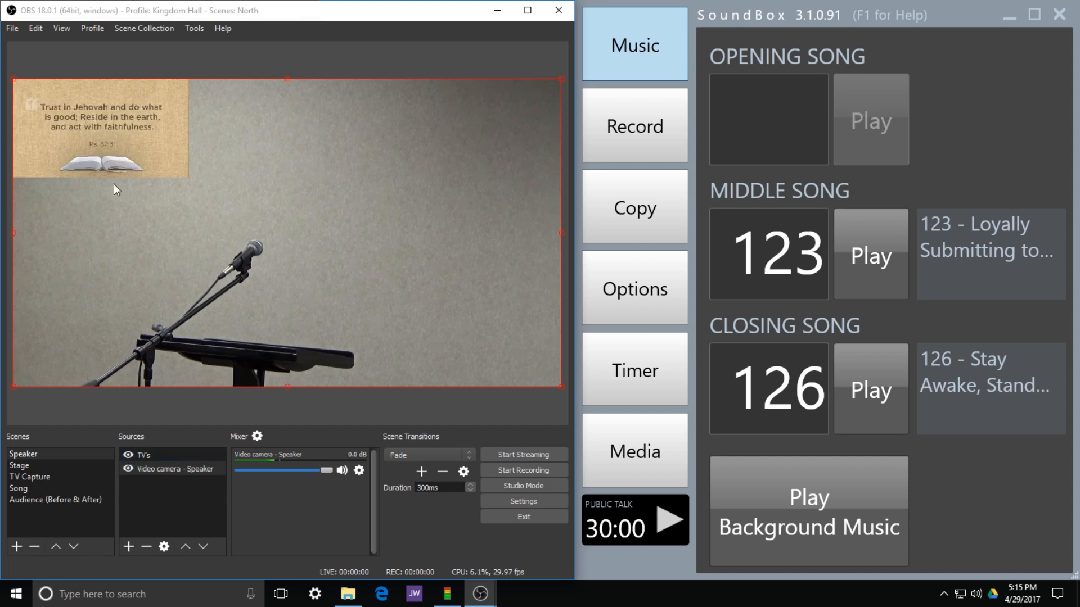
{"action": "left_click", "coordinate": [128, 456]}
{"action": "left_click", "coordinate": [128, 456]}
{"action": "left_click", "coordinate": [129, 456]}
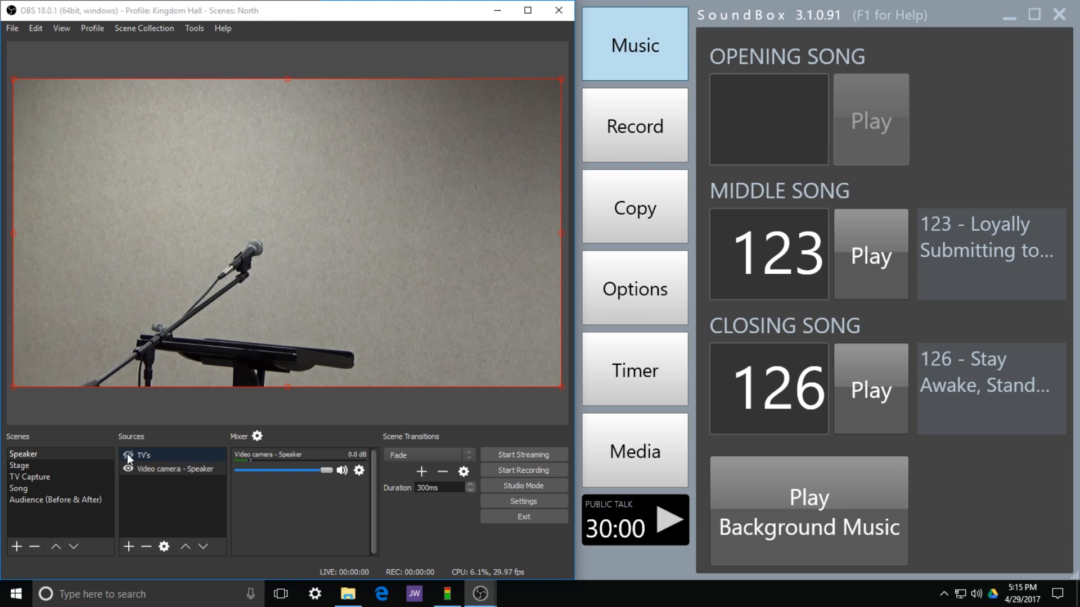
Step: Switch to the Stage scene and hide its TV's and Camera - Audience sources
{"action": "left_click", "coordinate": [22, 467]}
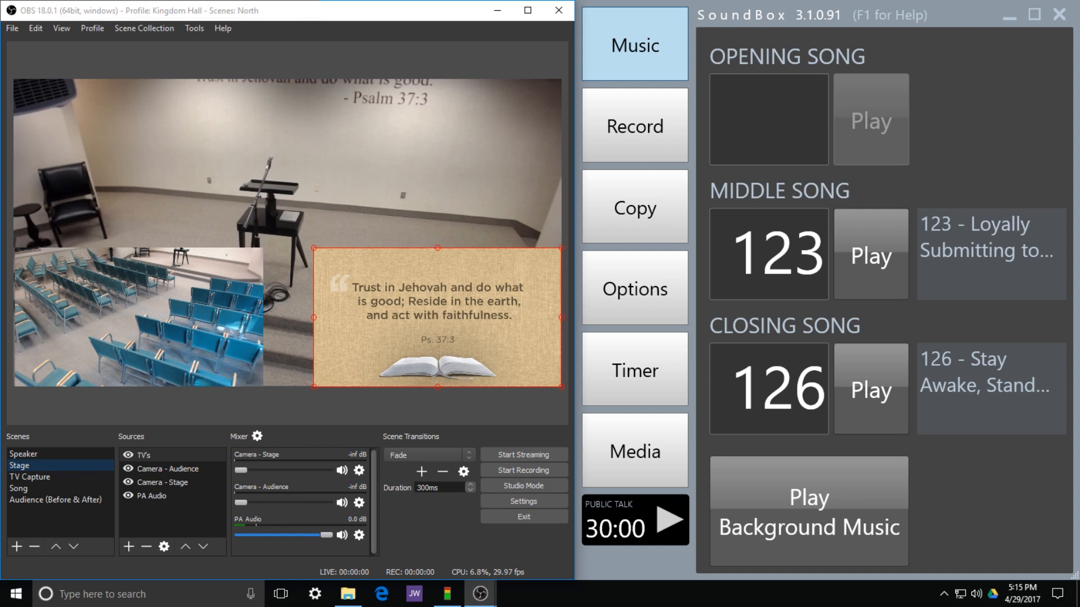
{"action": "left_click", "coordinate": [130, 456]}
{"action": "left_click", "coordinate": [129, 455]}
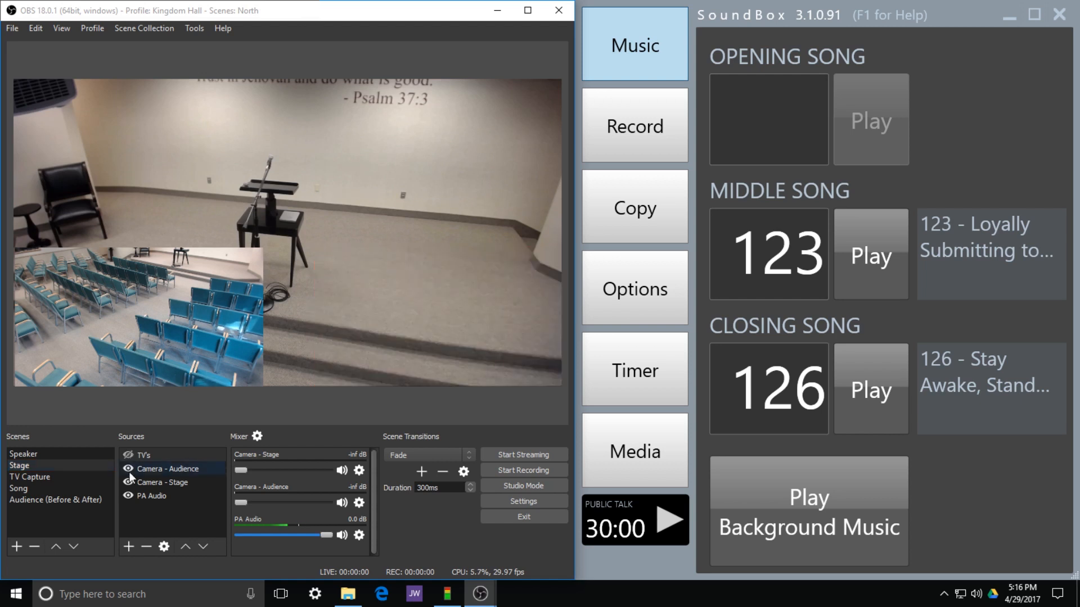
{"action": "left_click", "coordinate": [129, 469]}
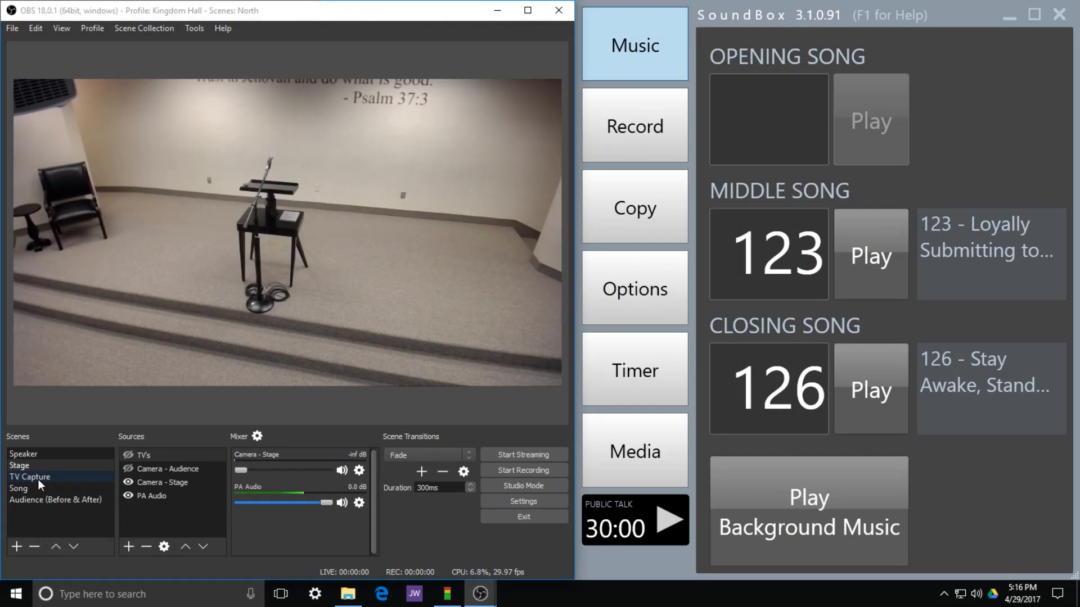
Step: Switch to the TV Capture scene and preview the Convention Reminders video played from SoundBox, stopping playback at the end
{"action": "left_click", "coordinate": [39, 478]}
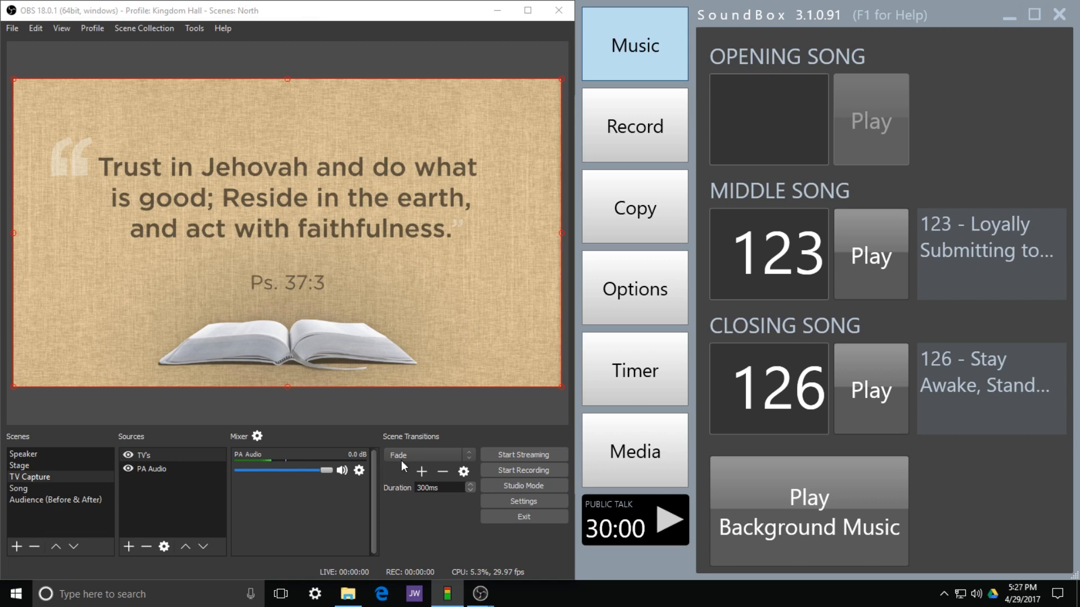
{"action": "left_click", "coordinate": [650, 460]}
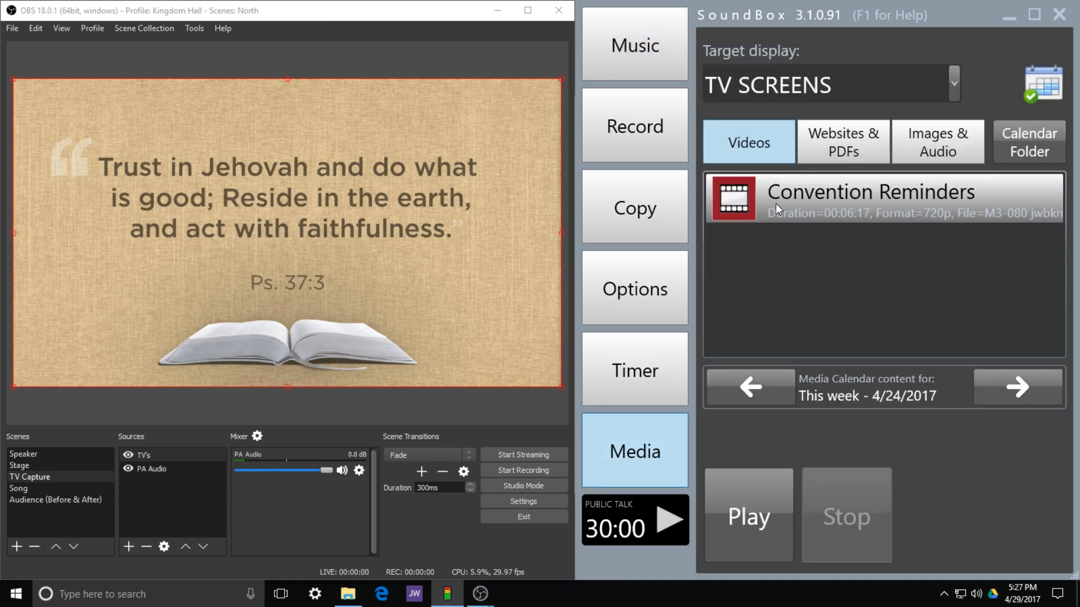
{"action": "left_click", "coordinate": [771, 524]}
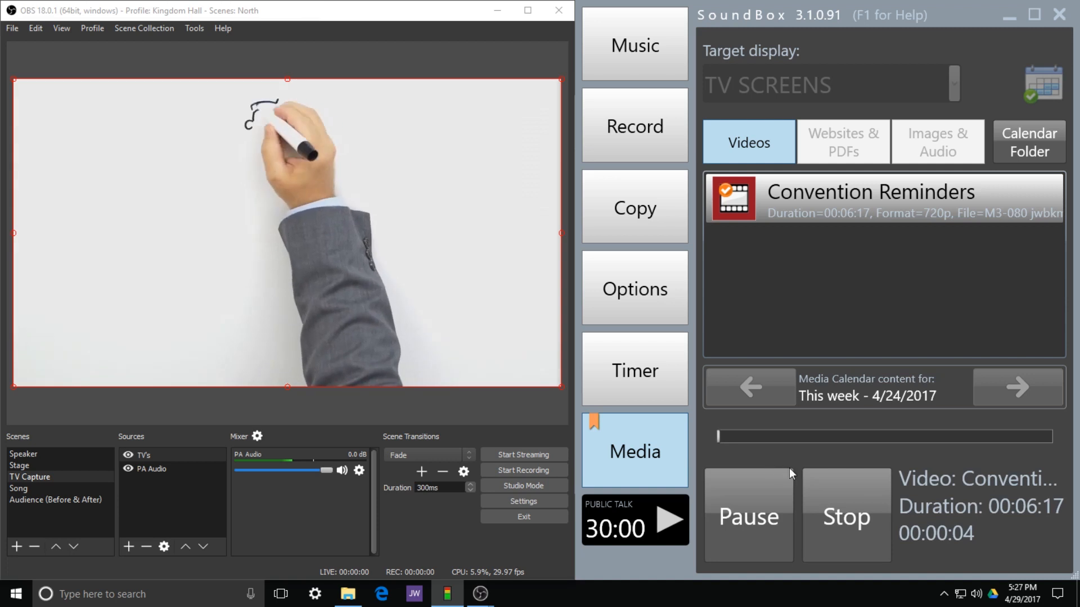
{"action": "left_click", "coordinate": [846, 527]}
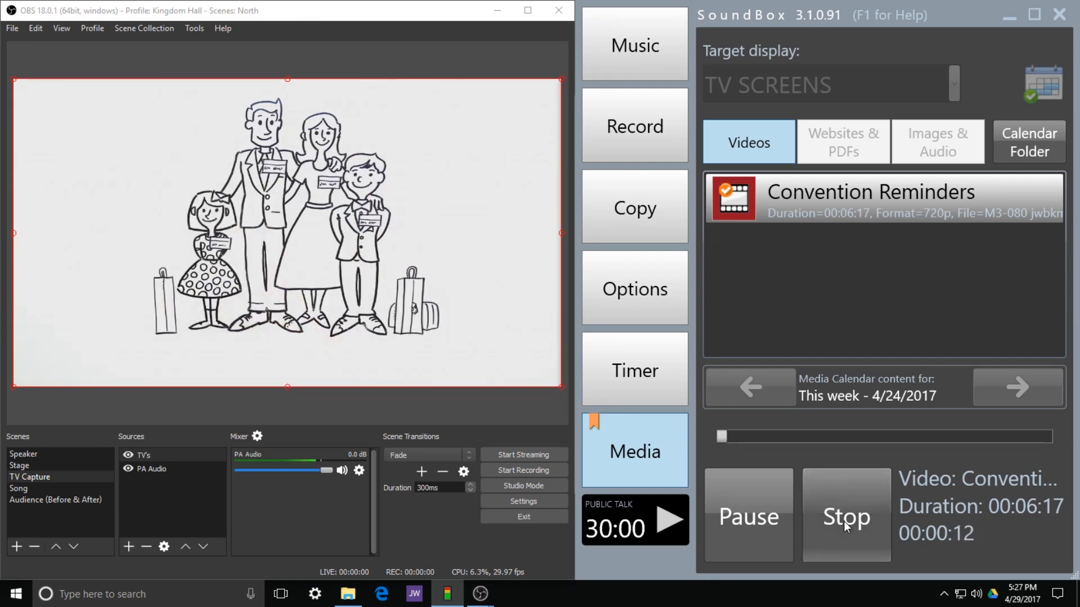
{"action": "left_click", "coordinate": [816, 335]}
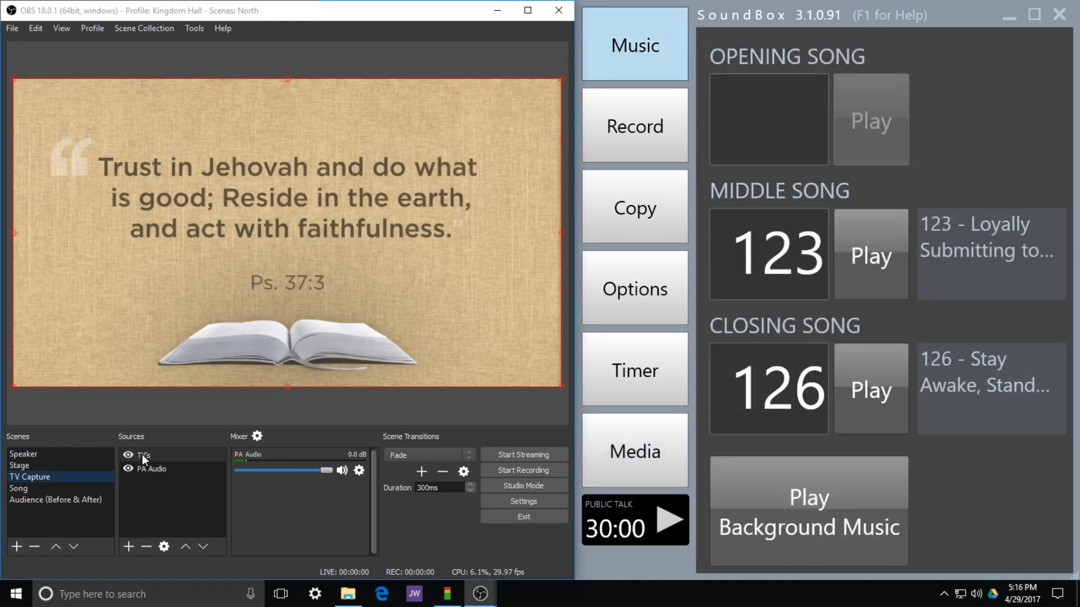
Step: Examine the display settings of the TV's source and the source types that can be added to the TV Capture scene
{"action": "right_click", "coordinate": [142, 455]}
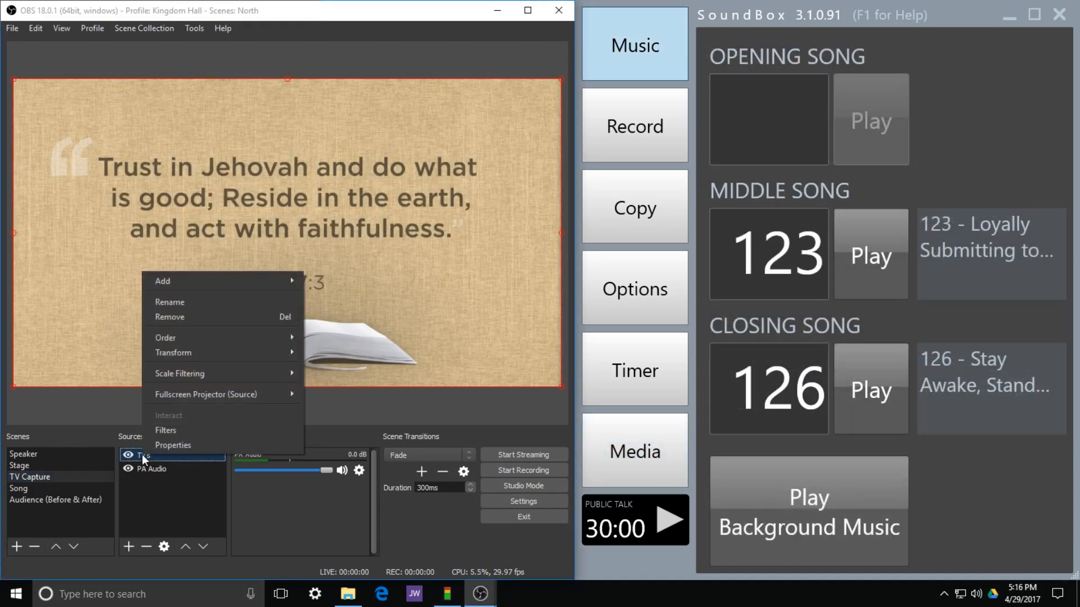
{"action": "left_click", "coordinate": [189, 445]}
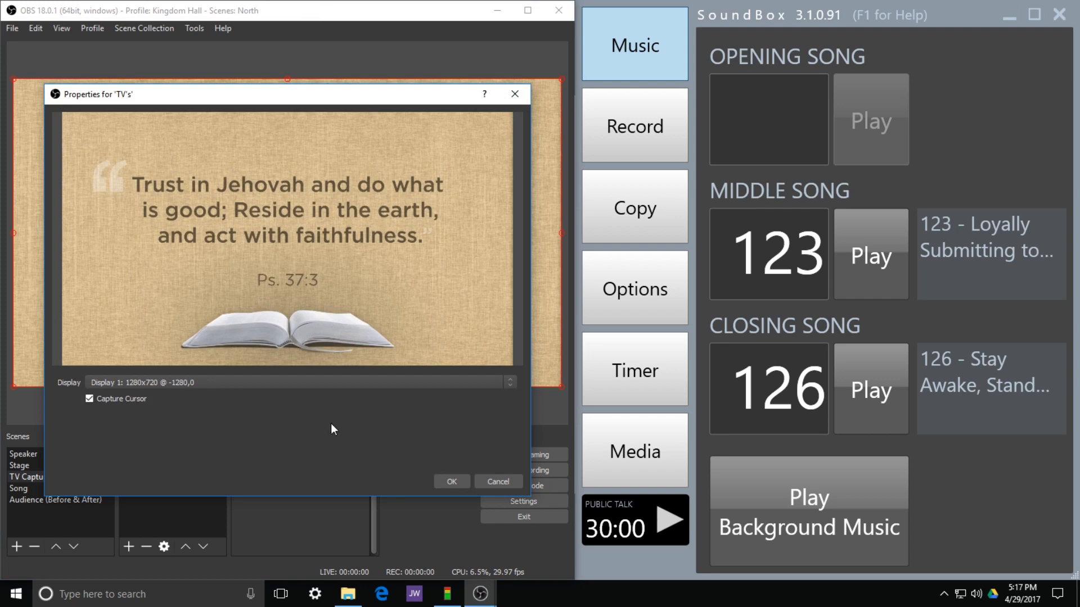
{"action": "left_click", "coordinate": [491, 482]}
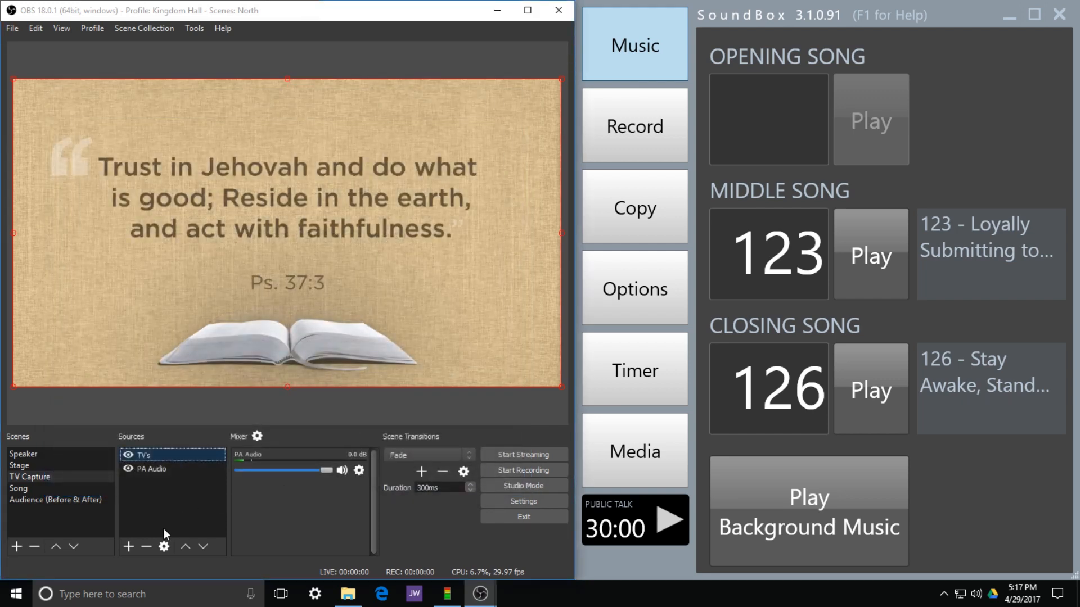
{"action": "left_click", "coordinate": [129, 546]}
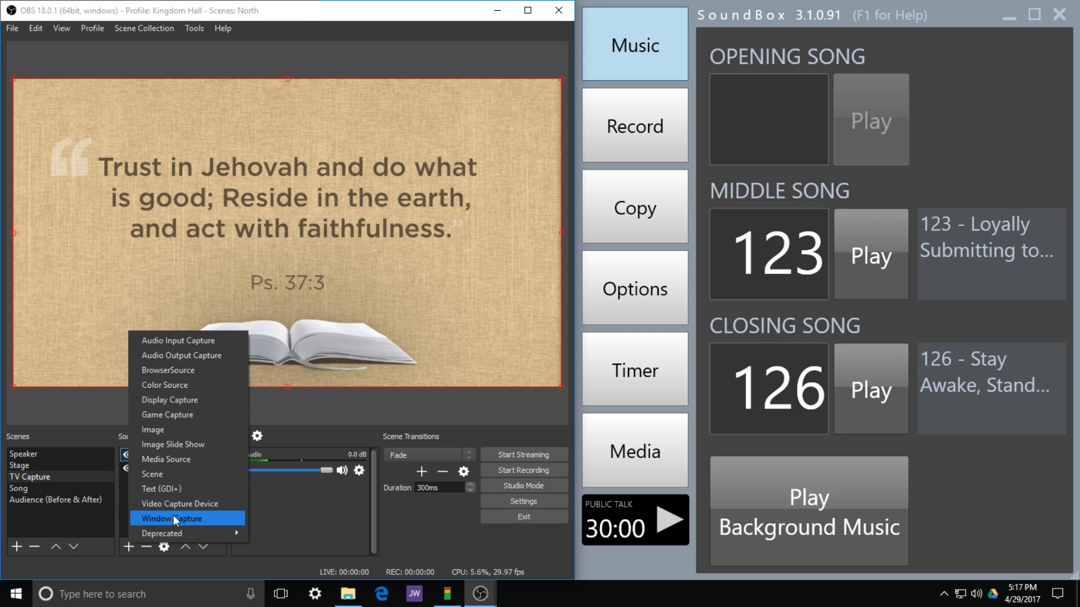
{"action": "left_click", "coordinate": [122, 498]}
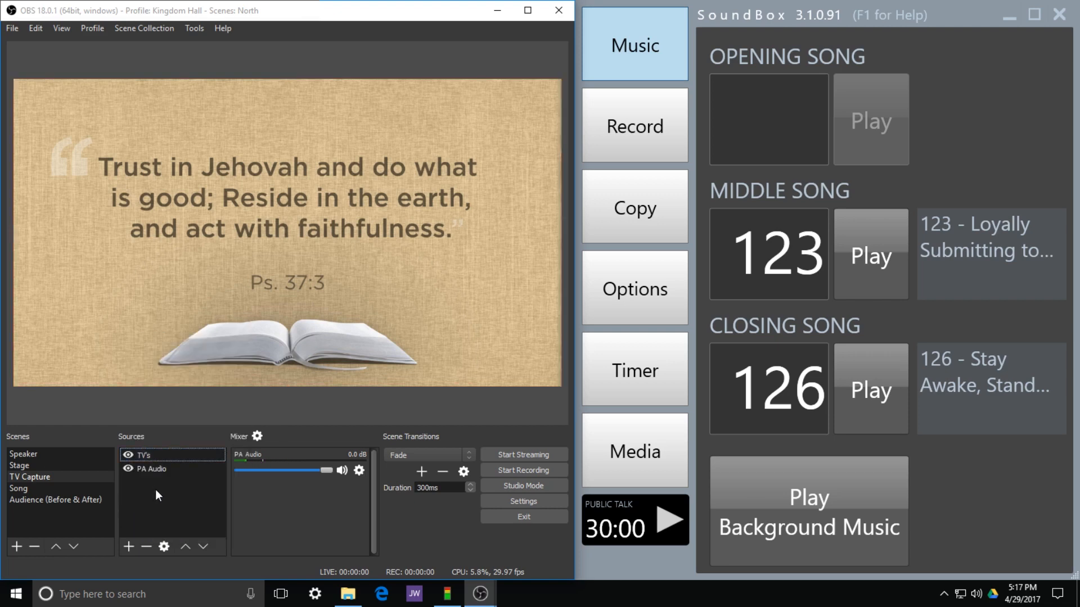
Step: Switch to the Song scene and preview middle song 123 played from SoundBox, stopping it at the end
{"action": "left_click", "coordinate": [22, 488]}
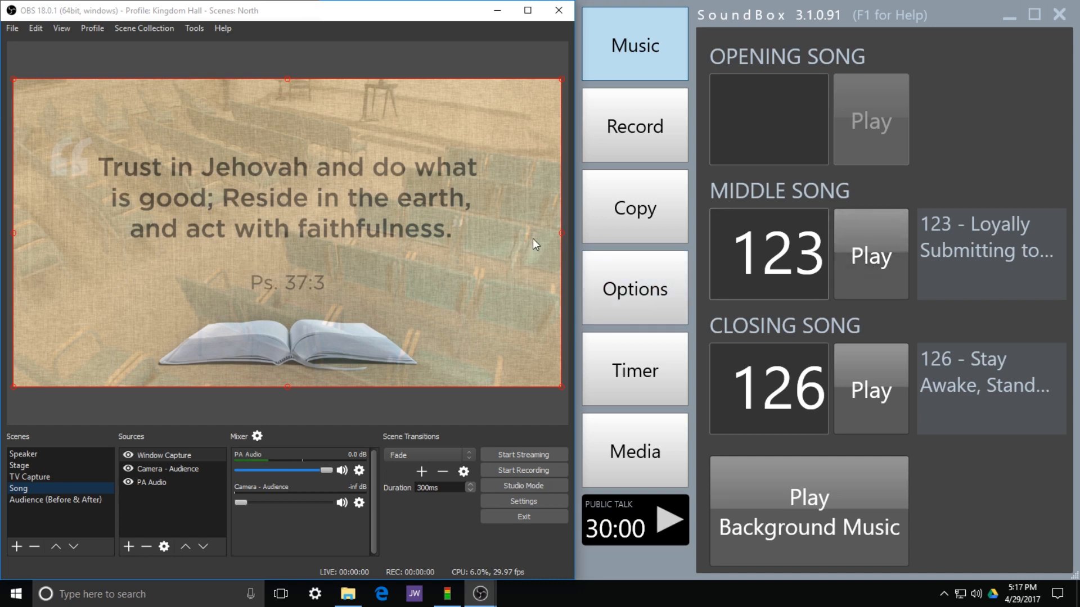
{"action": "left_click", "coordinate": [880, 264]}
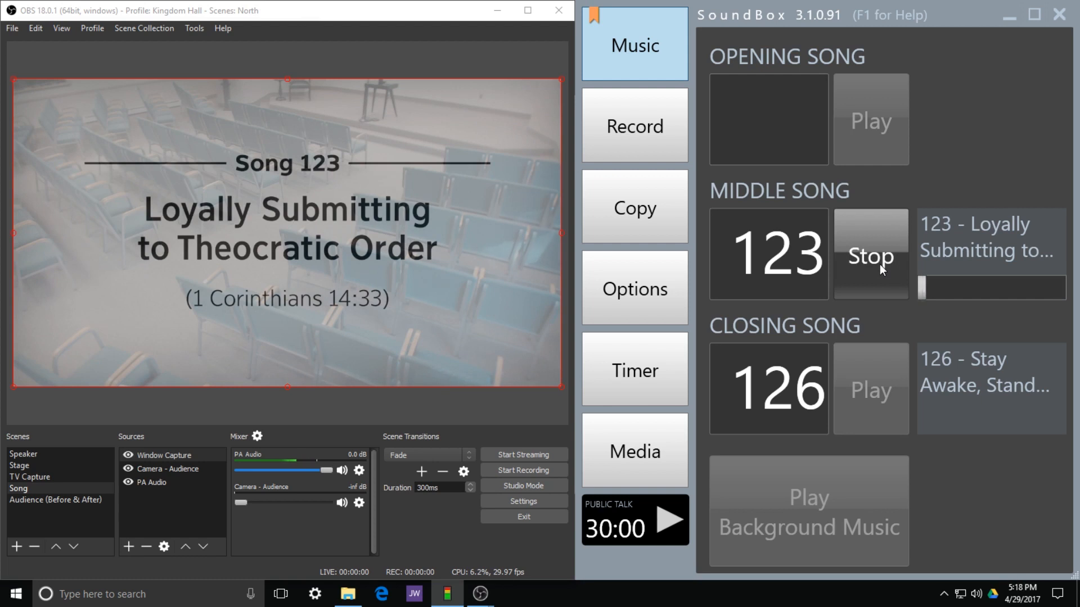
{"action": "left_click", "coordinate": [880, 264]}
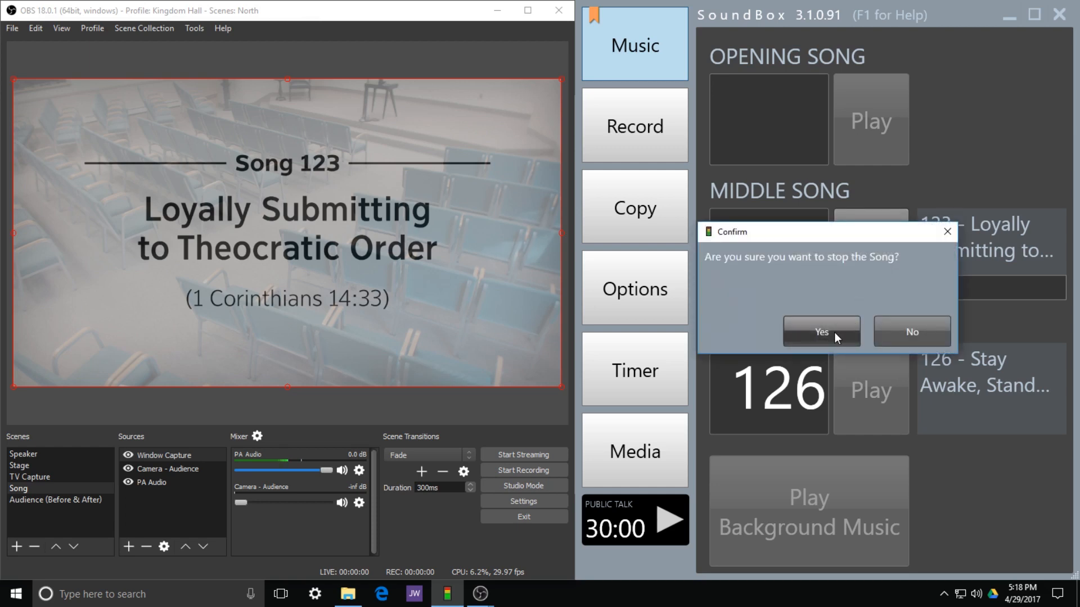
{"action": "left_click", "coordinate": [834, 332]}
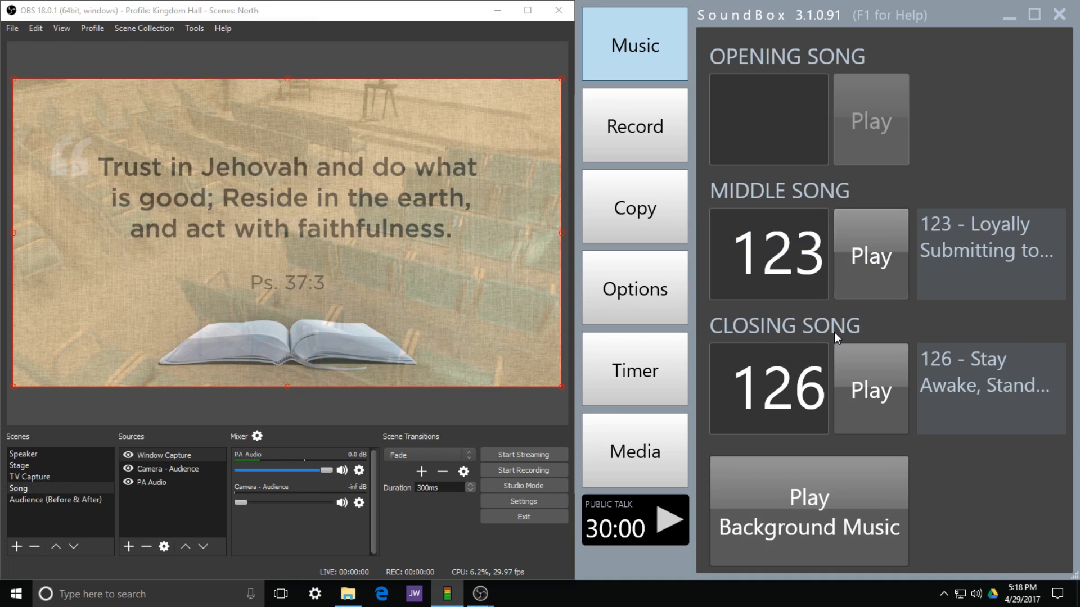
Step: Inspect the Window Capture source's properties and its Image Mask/Blend filter settings in the Song scene
{"action": "right_click", "coordinate": [164, 455]}
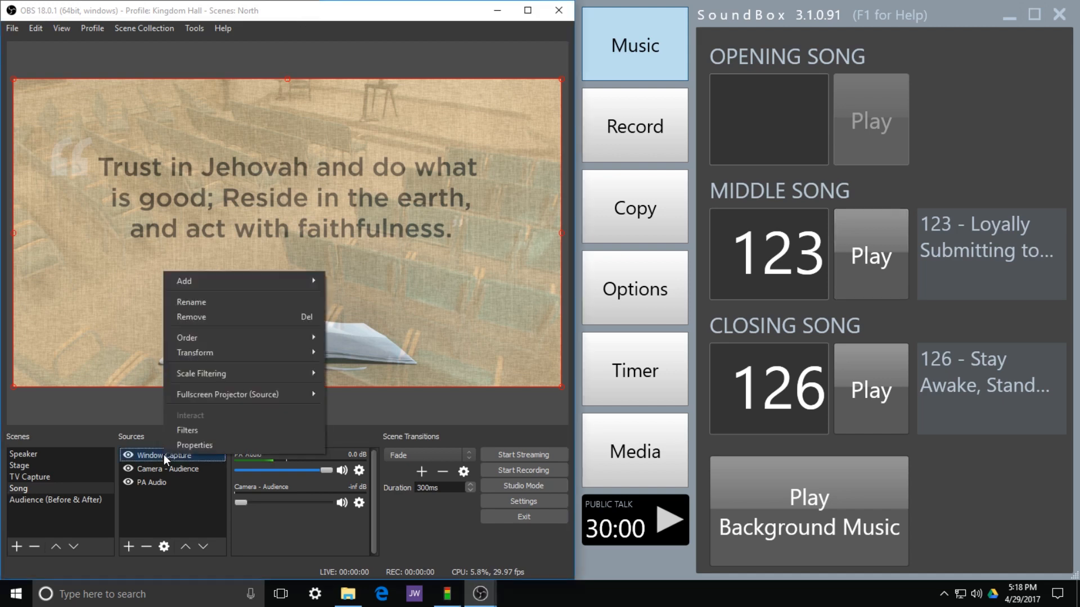
{"action": "left_click", "coordinate": [205, 446]}
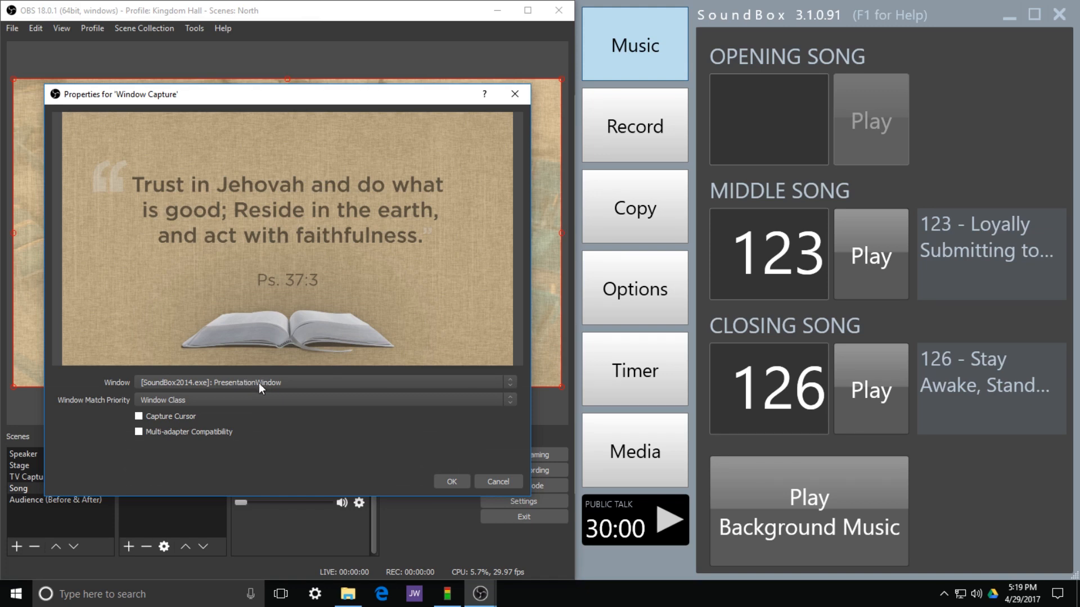
{"action": "key", "text": "Escape"}
{"action": "right_click", "coordinate": [168, 454]}
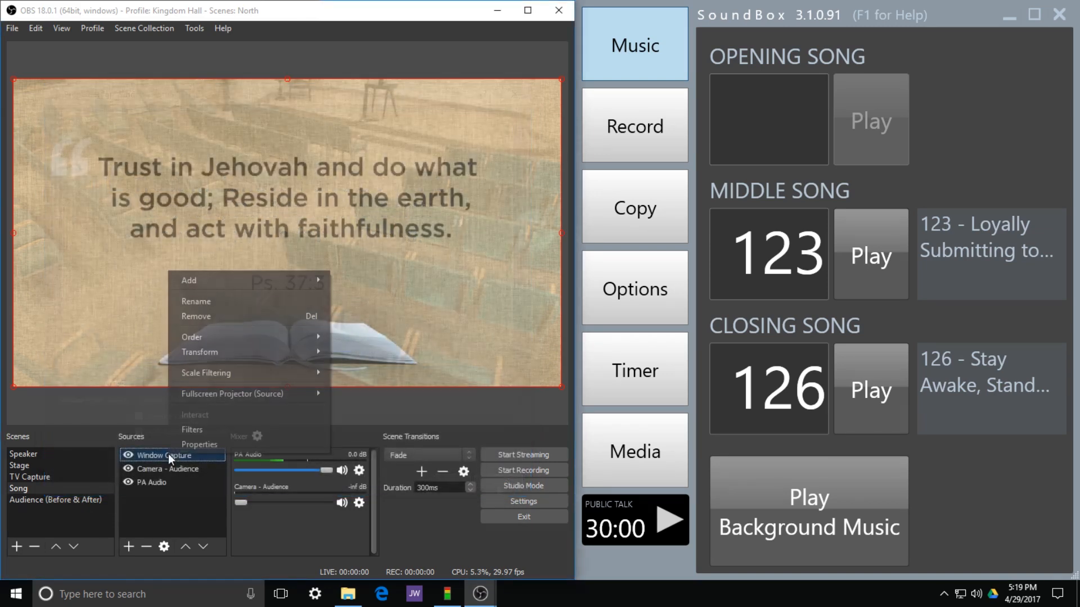
{"action": "left_click", "coordinate": [194, 429]}
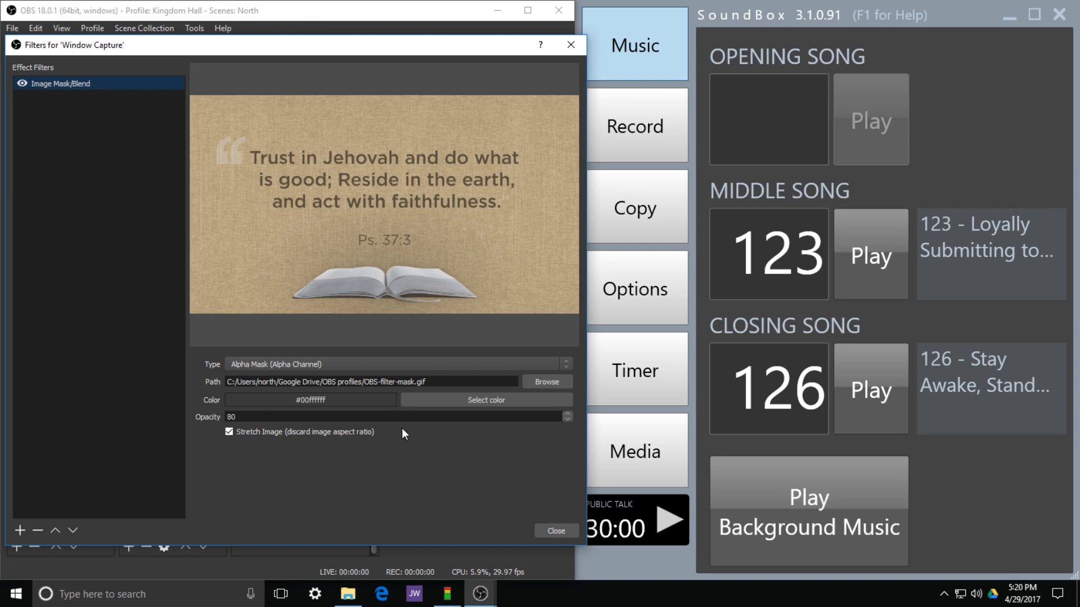
{"action": "left_click", "coordinate": [572, 531]}
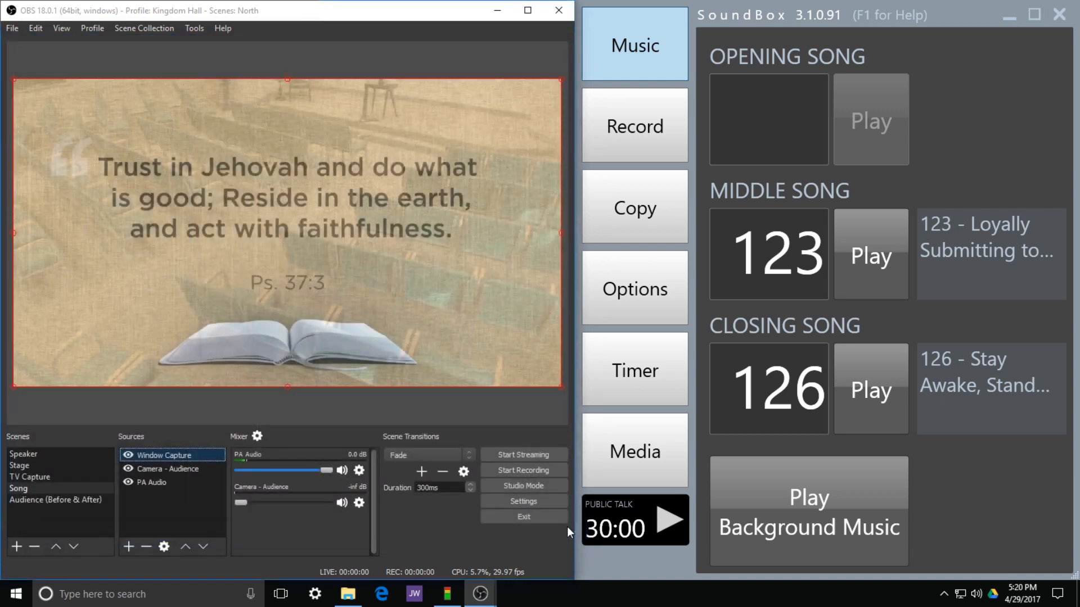
Step: View the Audience (Before & After), Speaker and Stage scenes in turn
{"action": "left_click", "coordinate": [36, 498]}
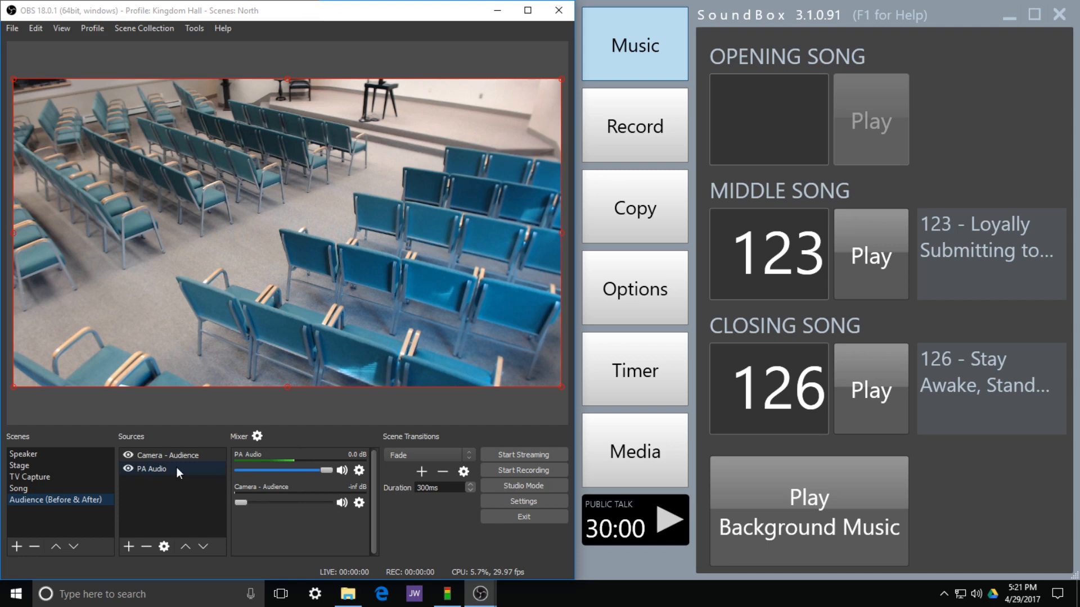
{"action": "left_click", "coordinate": [32, 454]}
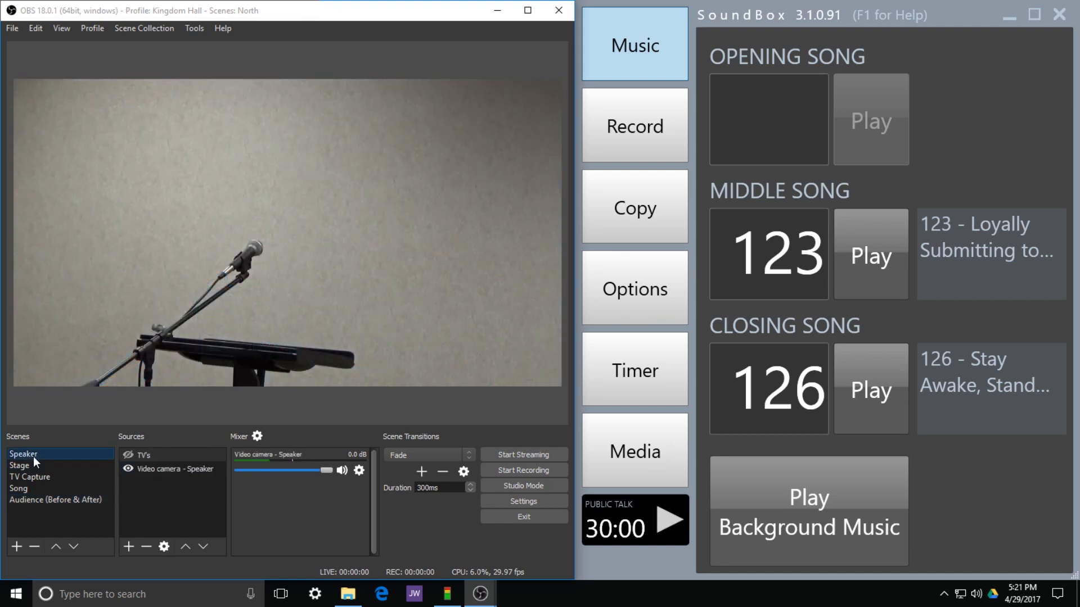
{"action": "left_click", "coordinate": [29, 467]}
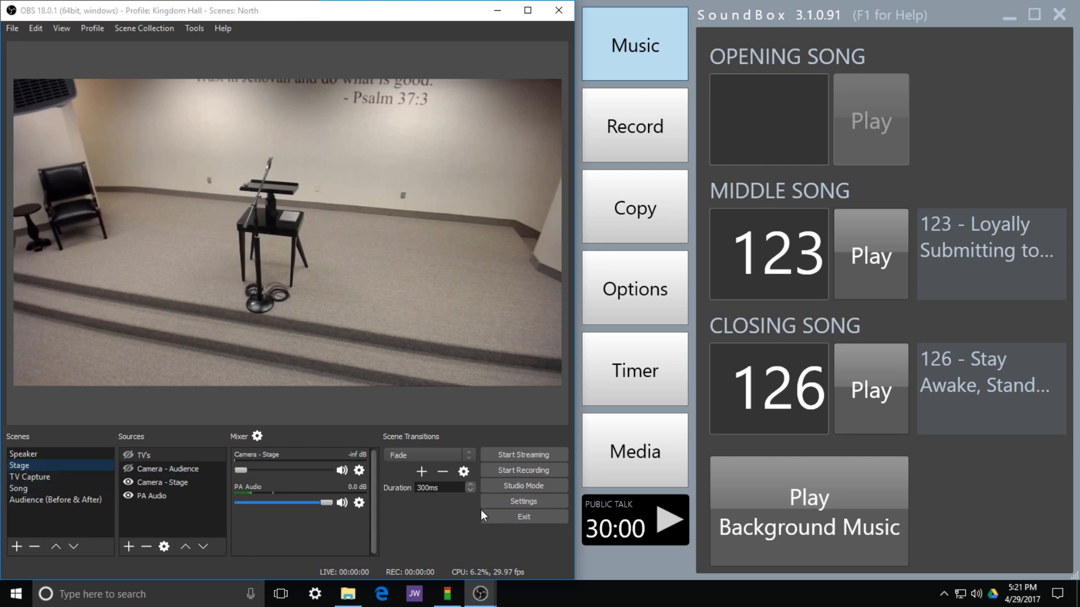
Step: Examine the Audio, Stream, Output and Video pages of the settings, revisiting Audio before Video and Output last, and close the settings
{"action": "left_click", "coordinate": [529, 502]}
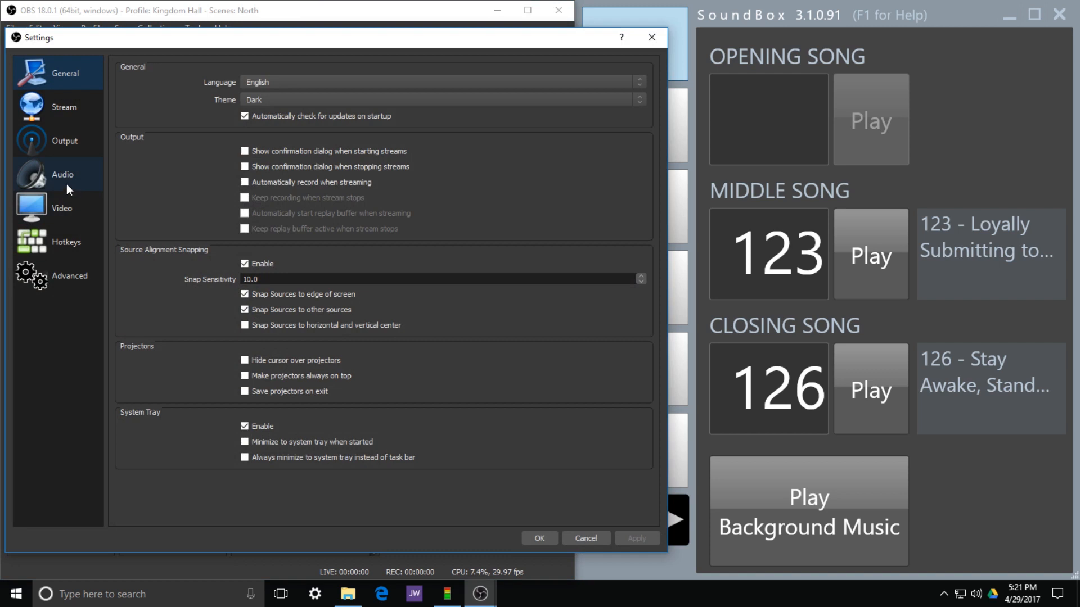
{"action": "left_click", "coordinate": [62, 170]}
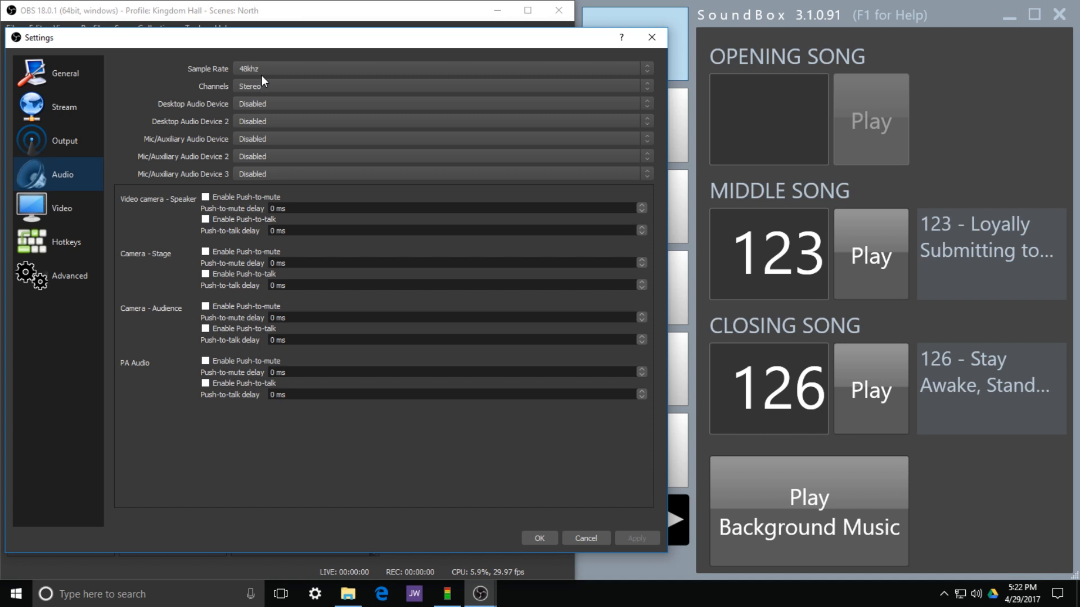
{"action": "left_click", "coordinate": [61, 108]}
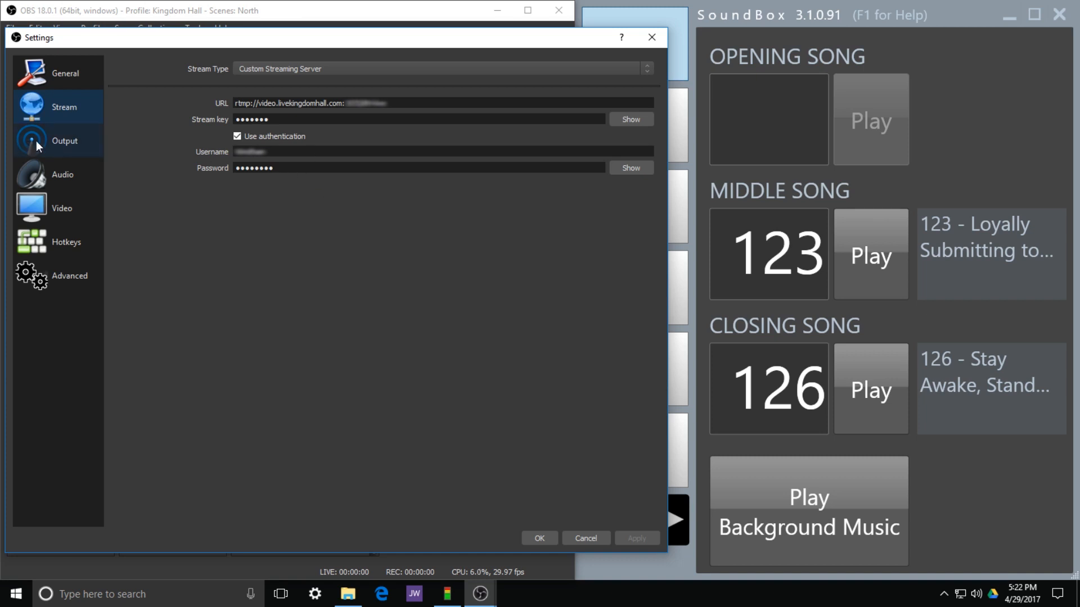
{"action": "left_click", "coordinate": [55, 141]}
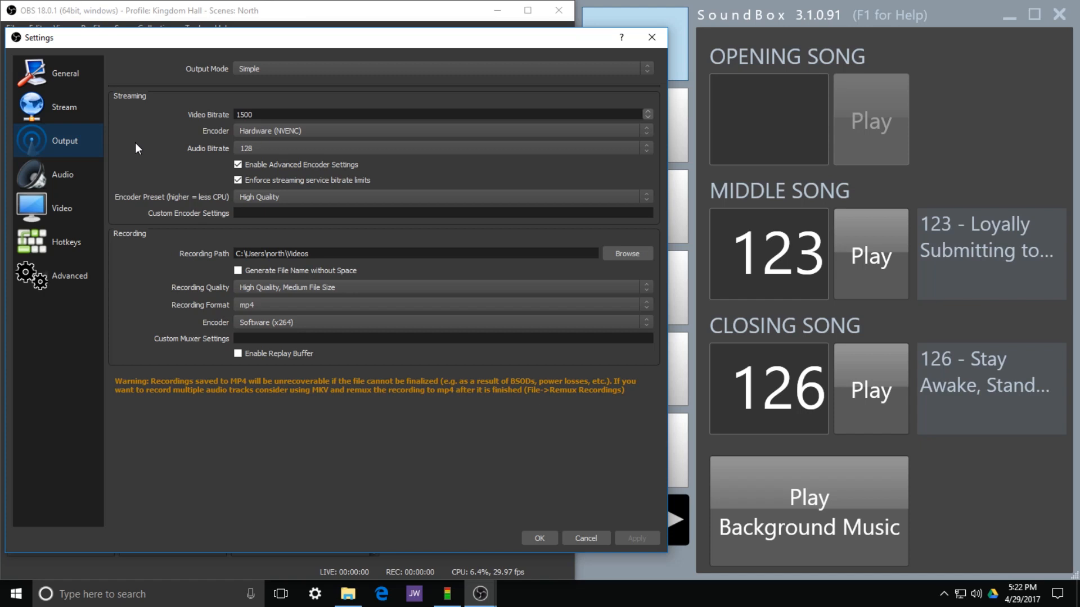
{"action": "left_click", "coordinate": [69, 181]}
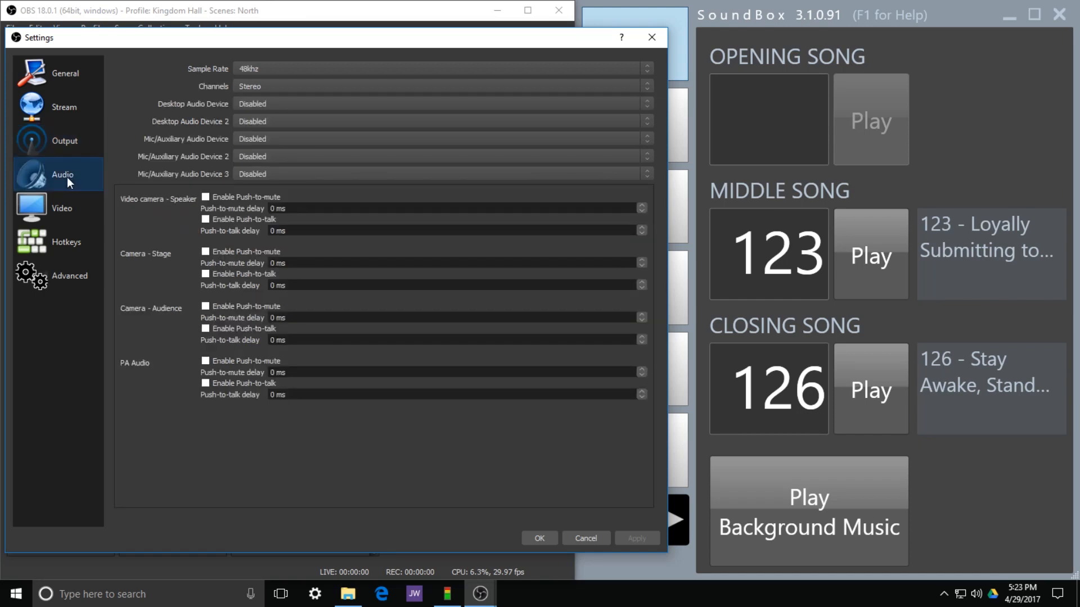
{"action": "left_click", "coordinate": [62, 208]}
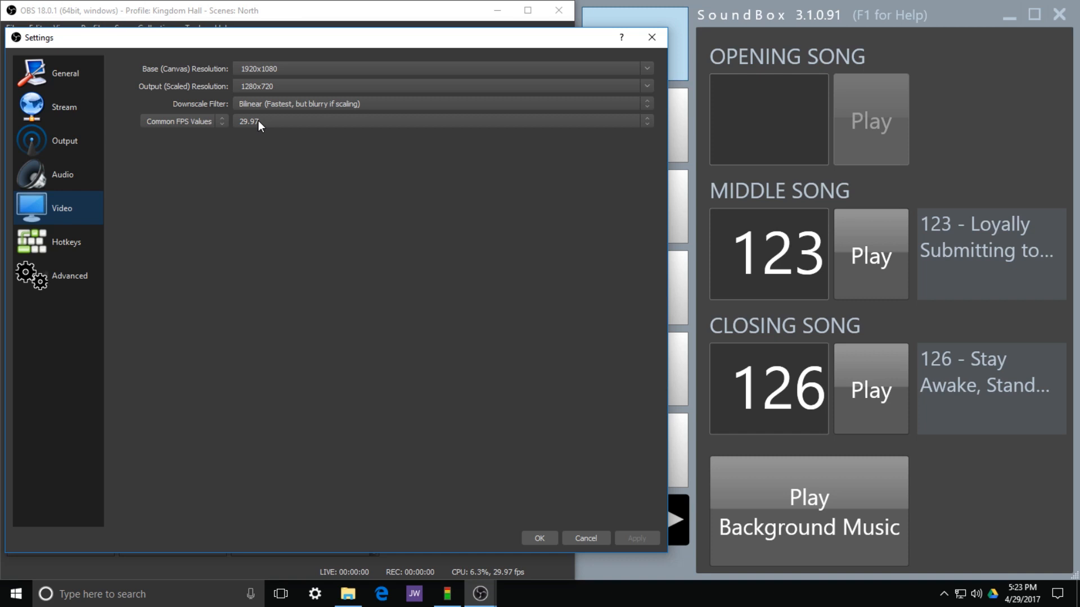
{"action": "left_click", "coordinate": [61, 139]}
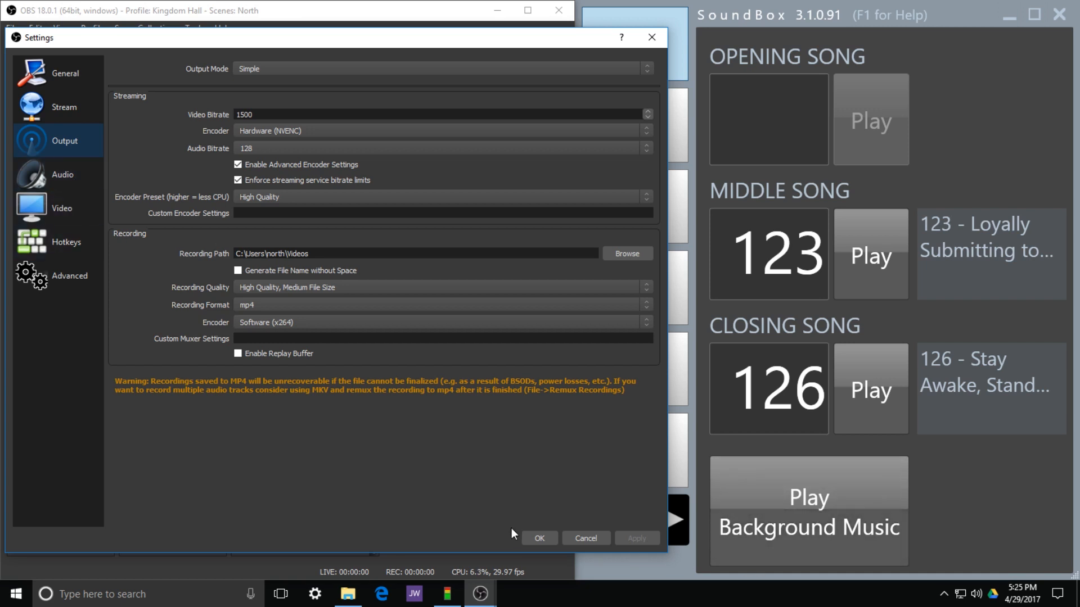
{"action": "left_click", "coordinate": [537, 538]}
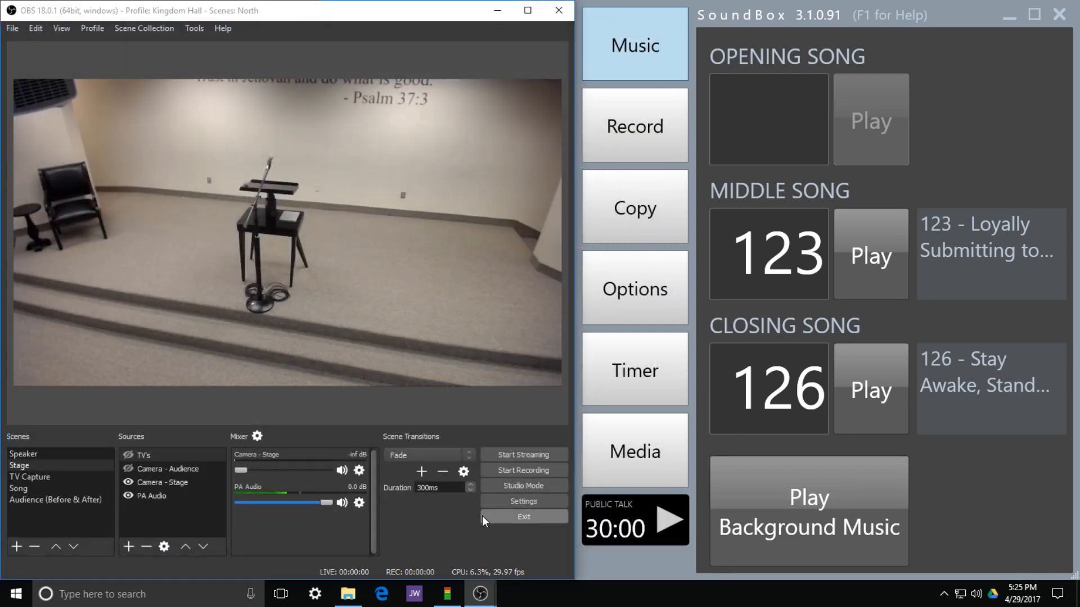